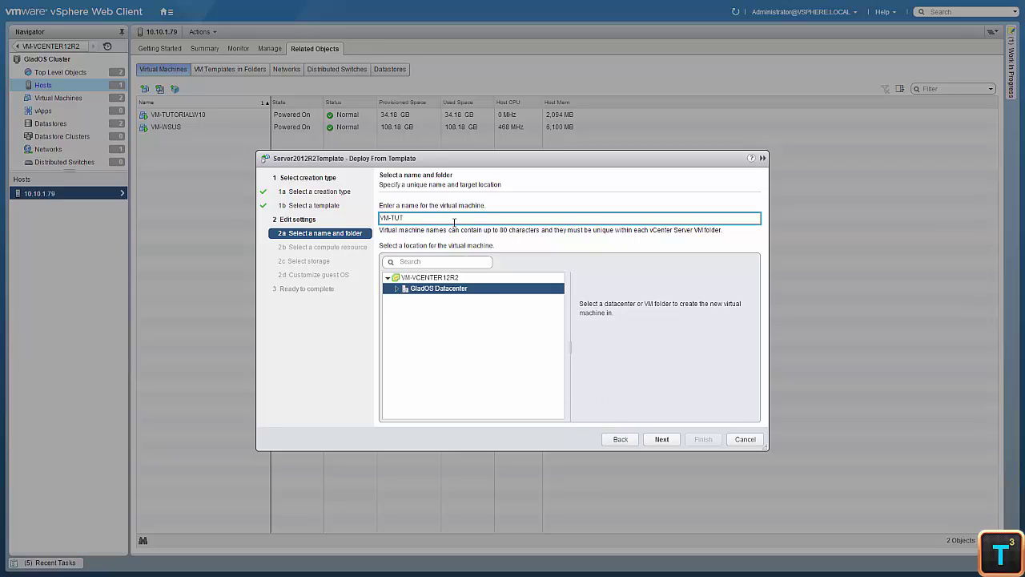
Place the new virtual machine on host 10.10.1.35 and store its files on Datastore6.
click(665, 440)
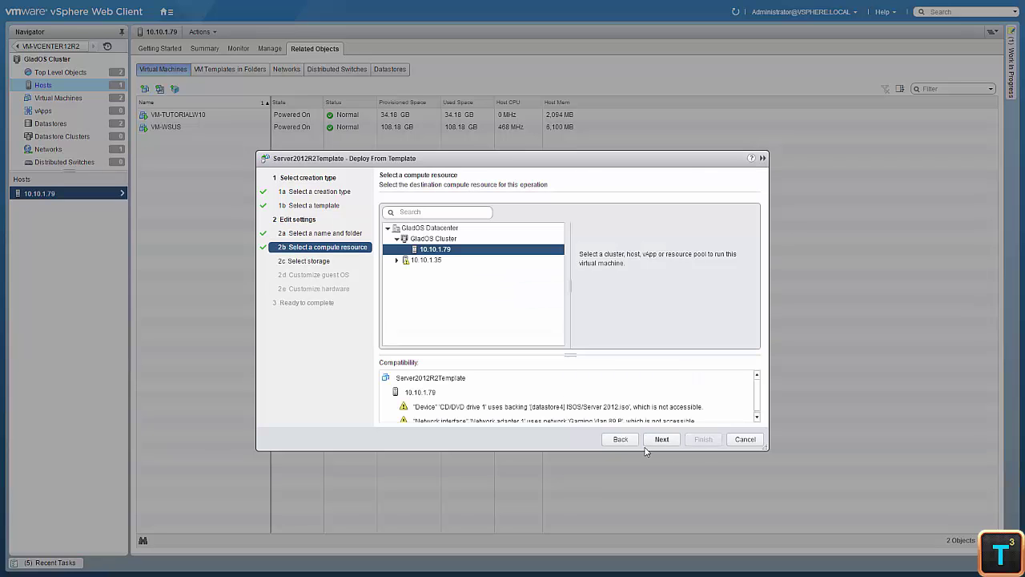
click(432, 261)
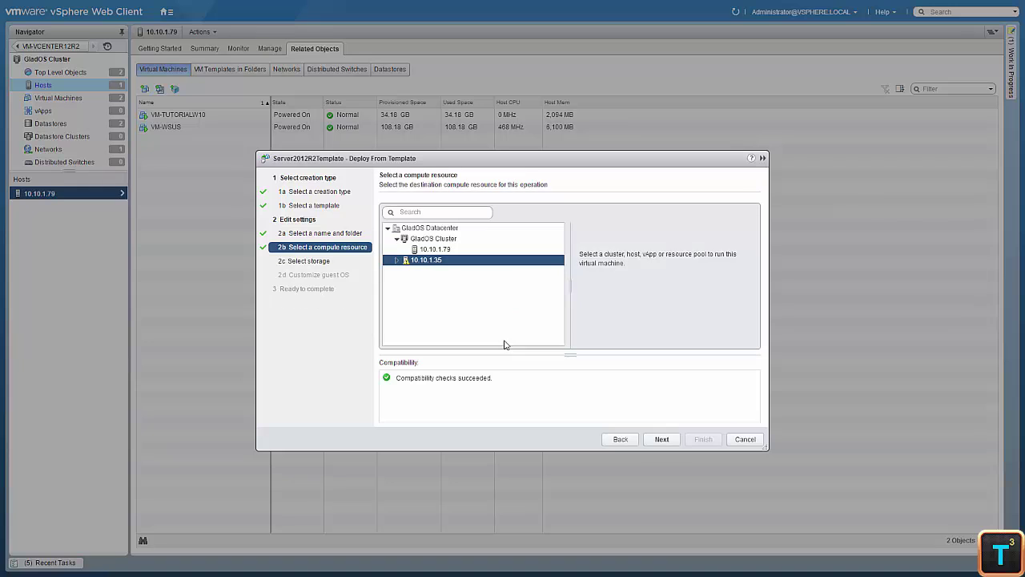
click(663, 439)
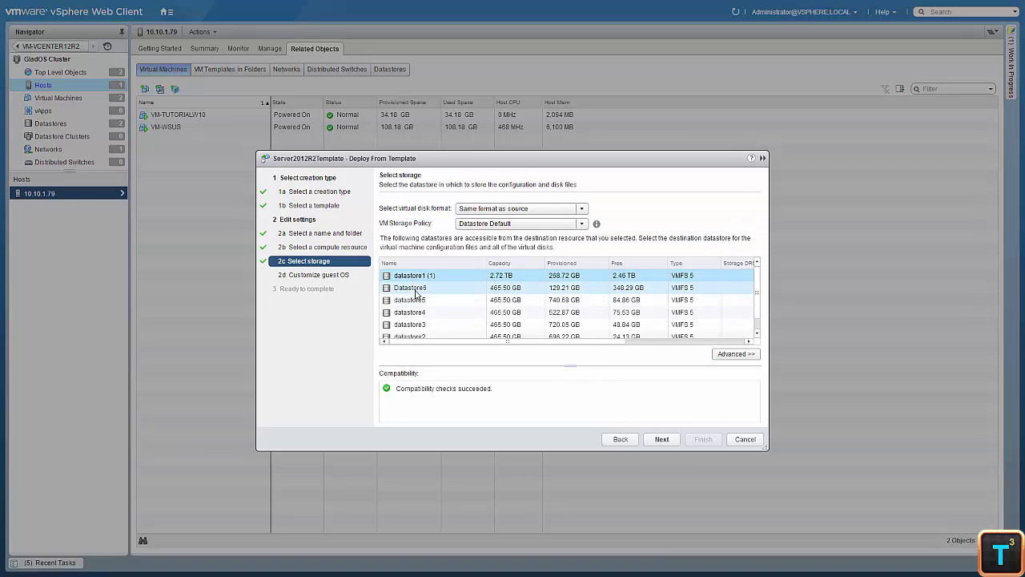
click(417, 292)
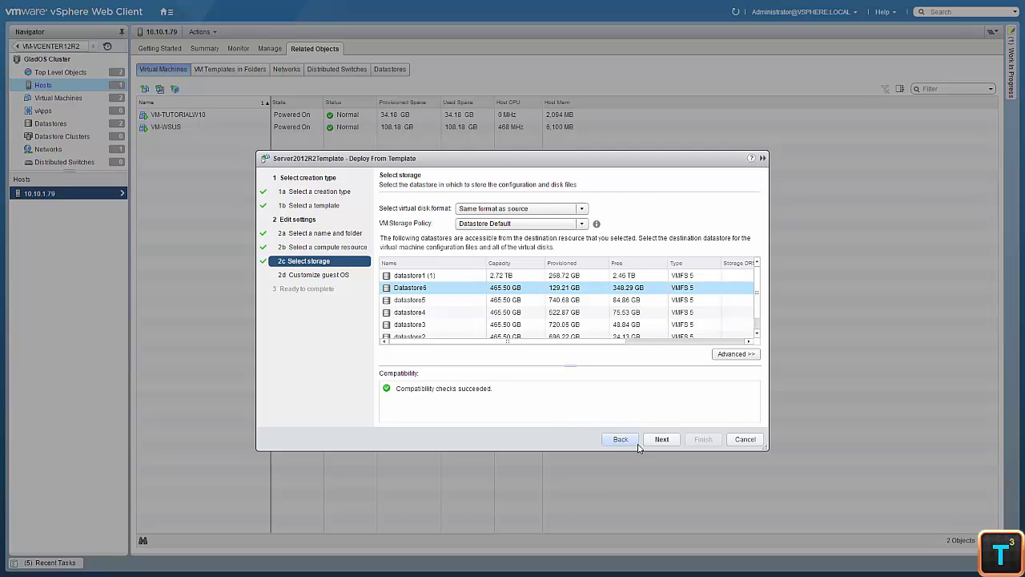
click(661, 440)
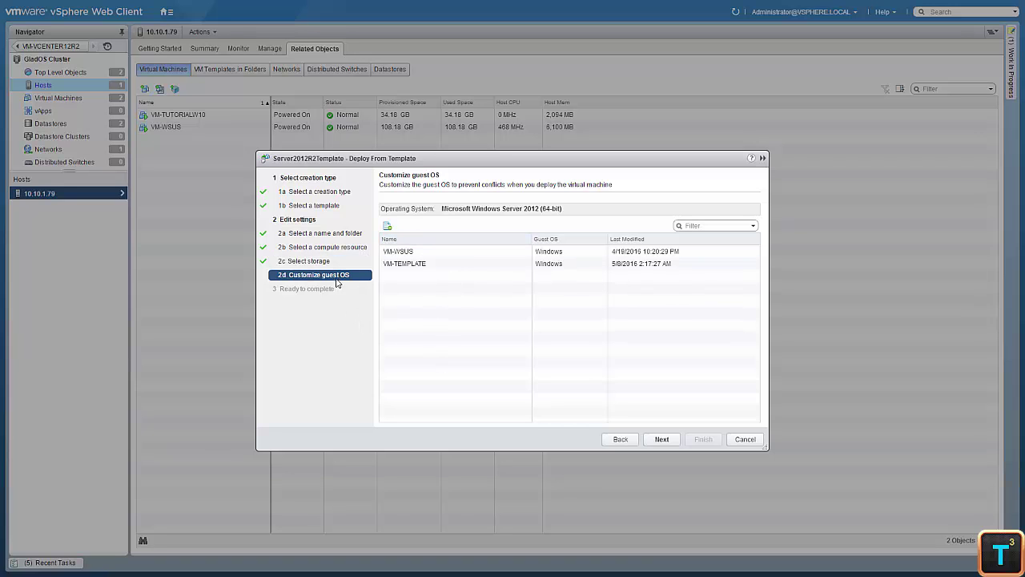
Start a new Windows guest customization specification named VM-TUT.
click(387, 227)
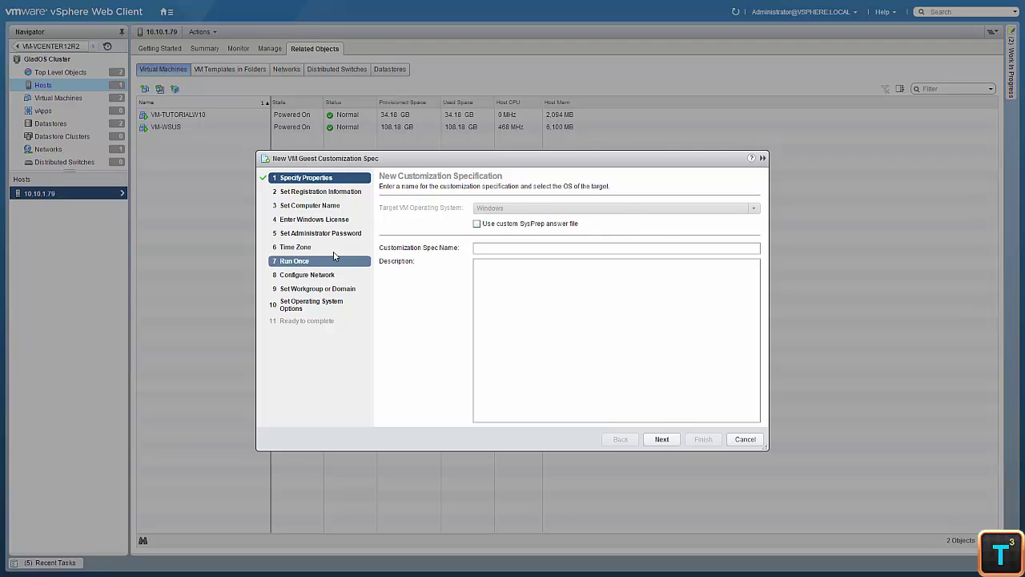
click(483, 249)
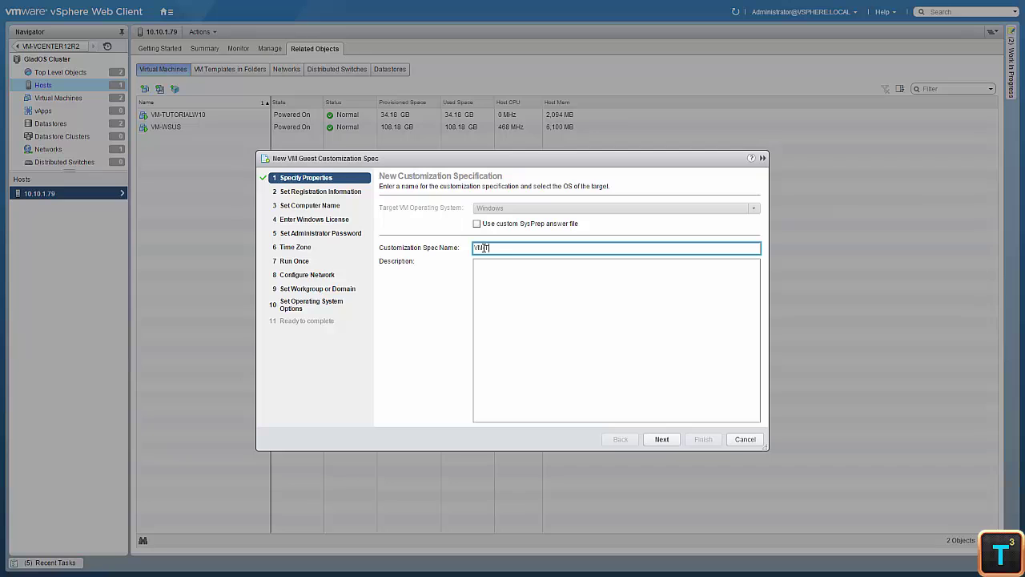
click(665, 440)
Set the guest registration information to name T and organization 3.
click(439, 209)
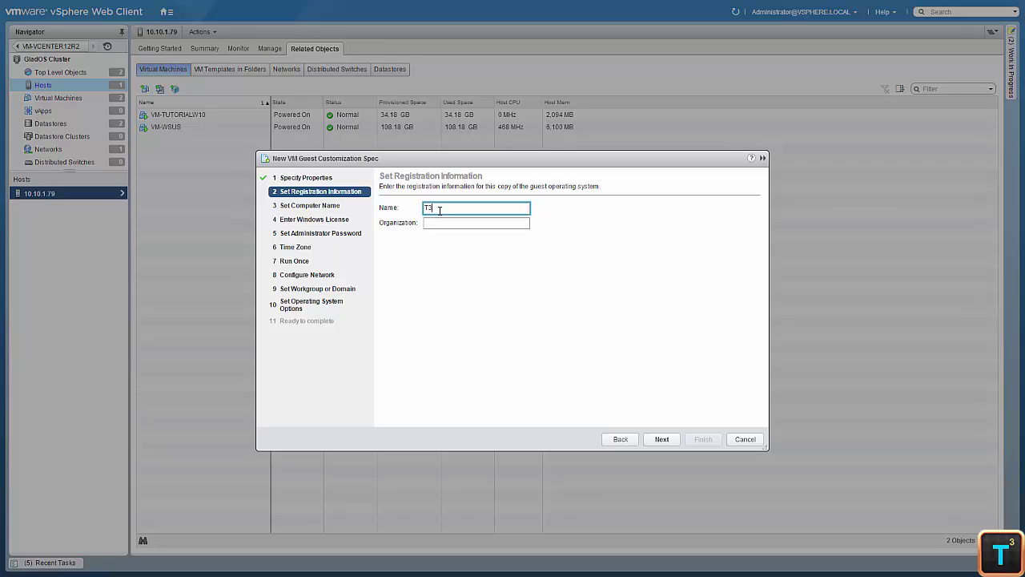
key(Tab)
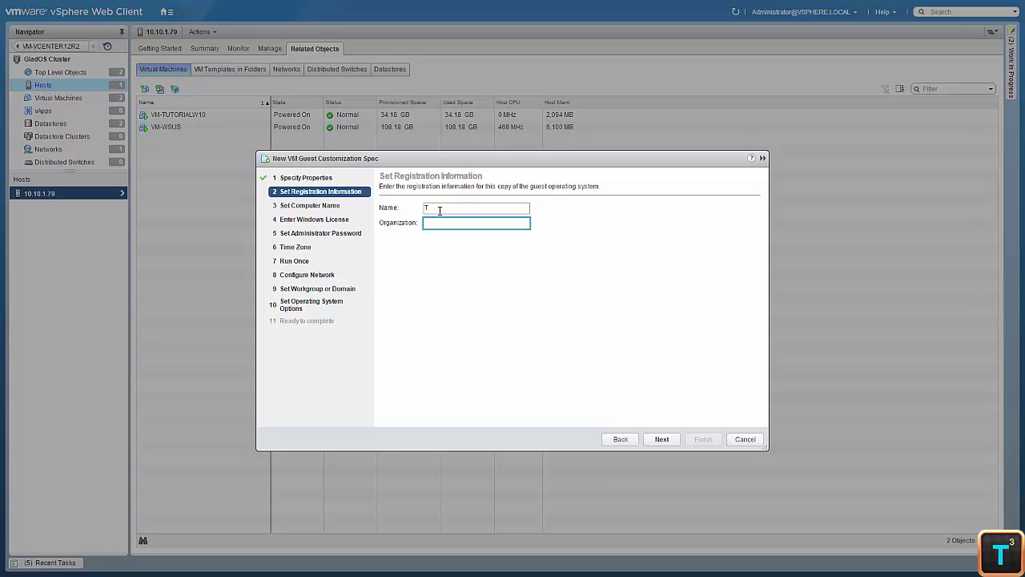
click(665, 440)
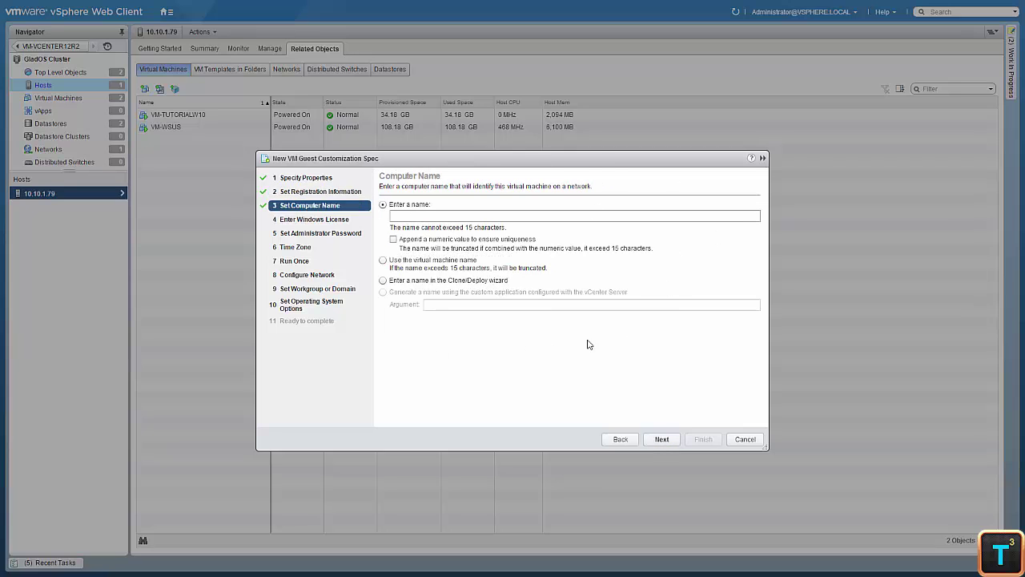
Use the virtual machine name as computer name, and leave the Windows product key blank with server license information excluded.
click(427, 262)
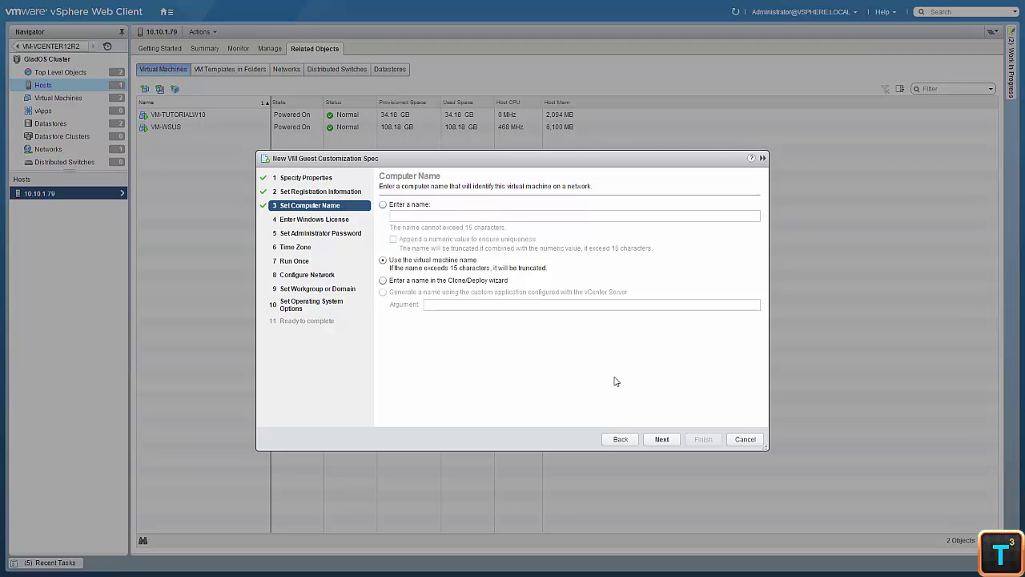
click(662, 440)
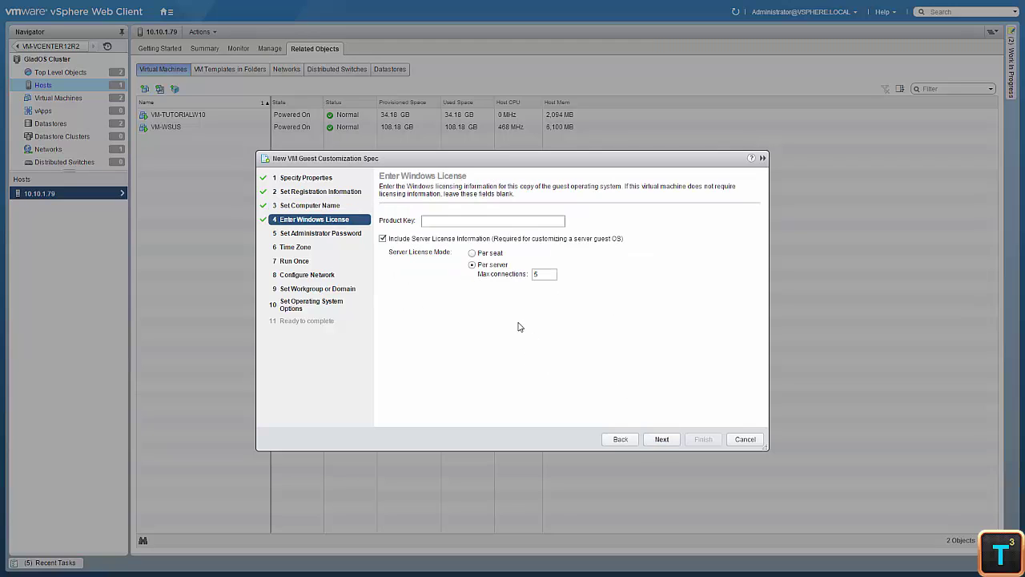
click(426, 224)
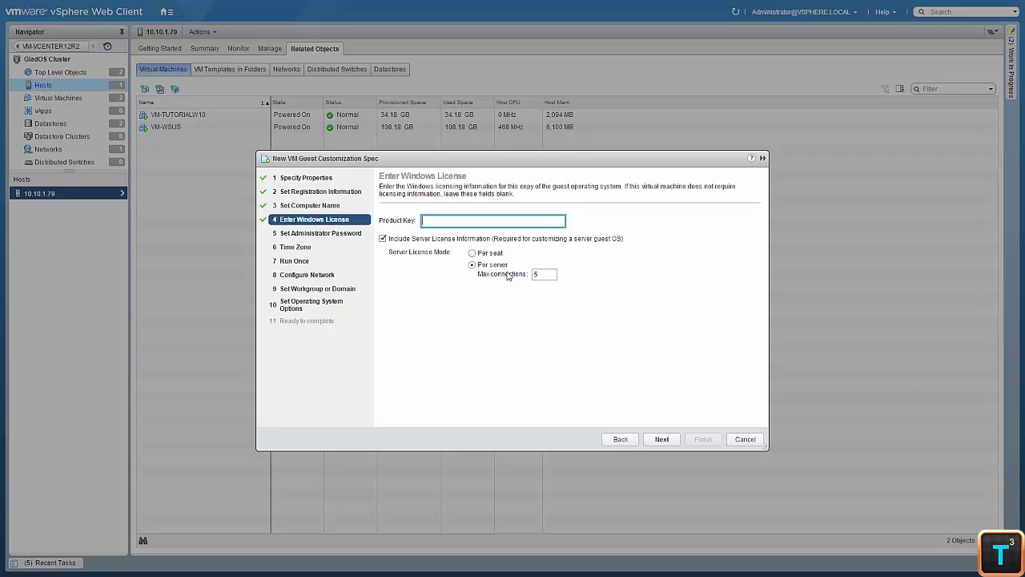
click(393, 240)
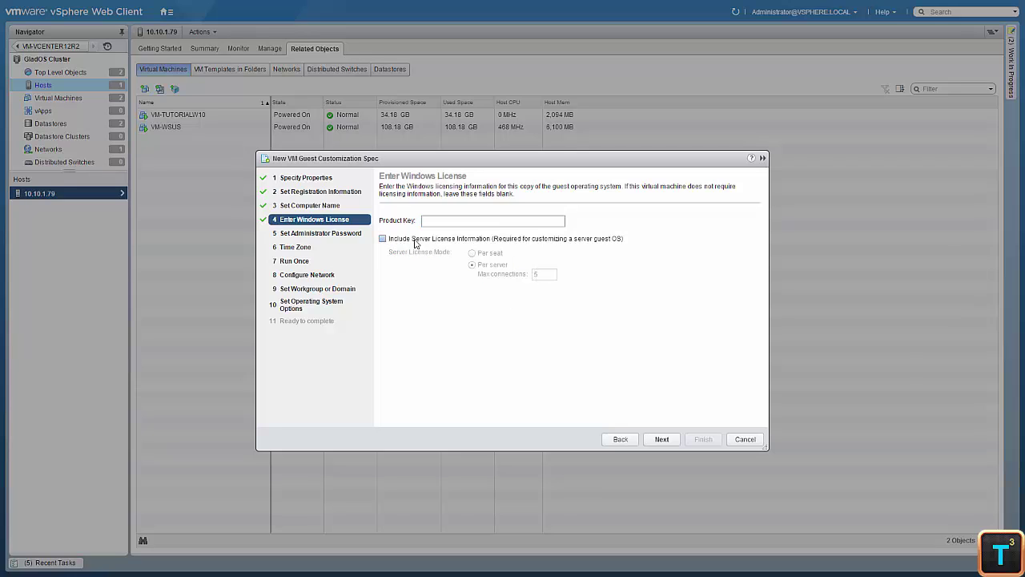
click(662, 440)
Enter and confirm the administrator password for the guest, without automatic logon.
click(468, 209)
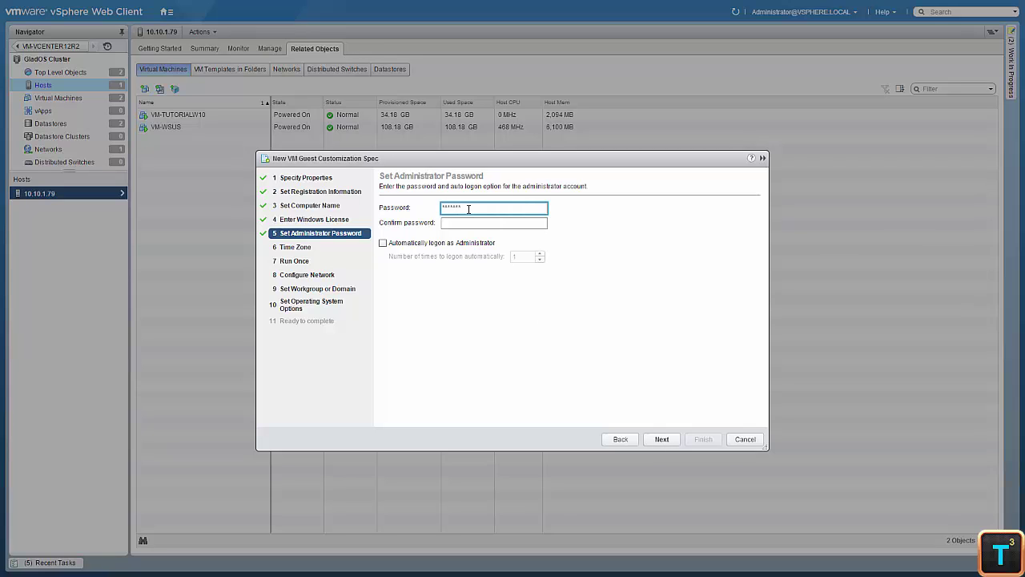
key(Tab)
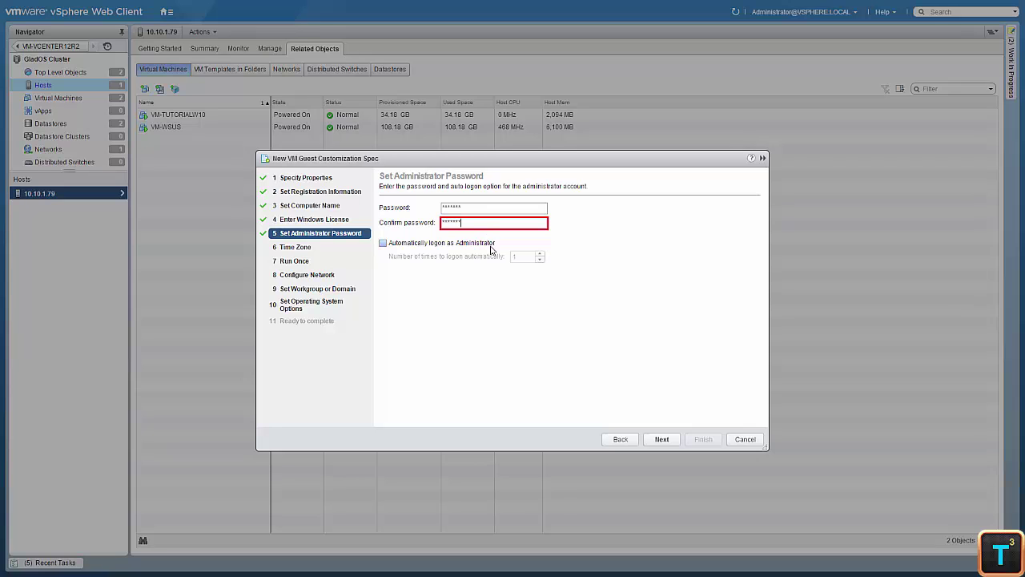
click(664, 439)
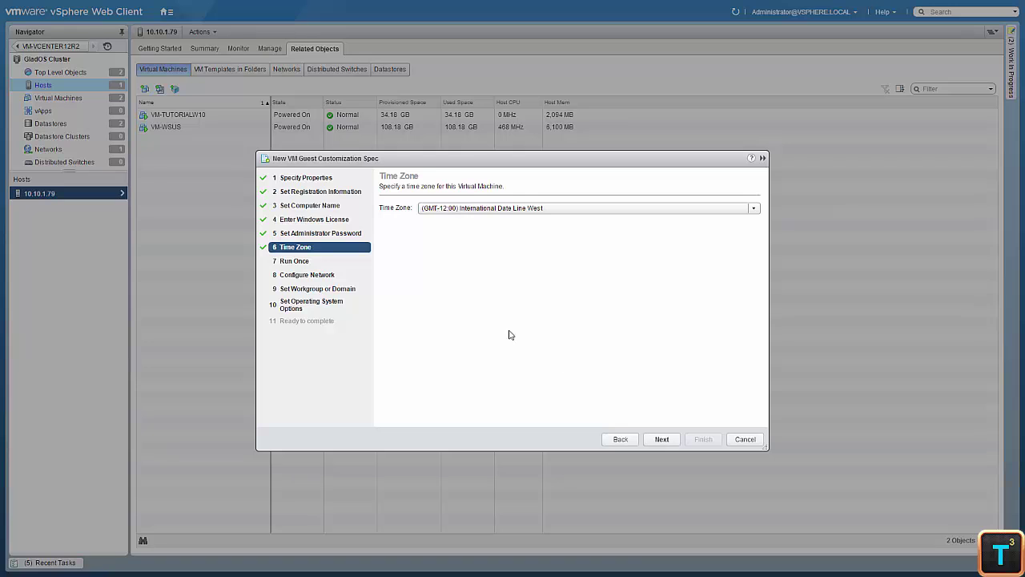
Set the guest's time zone to (GMT-05:00) Eastern Time (US & Canada).
click(536, 209)
scroll(505, 244, down, 4)
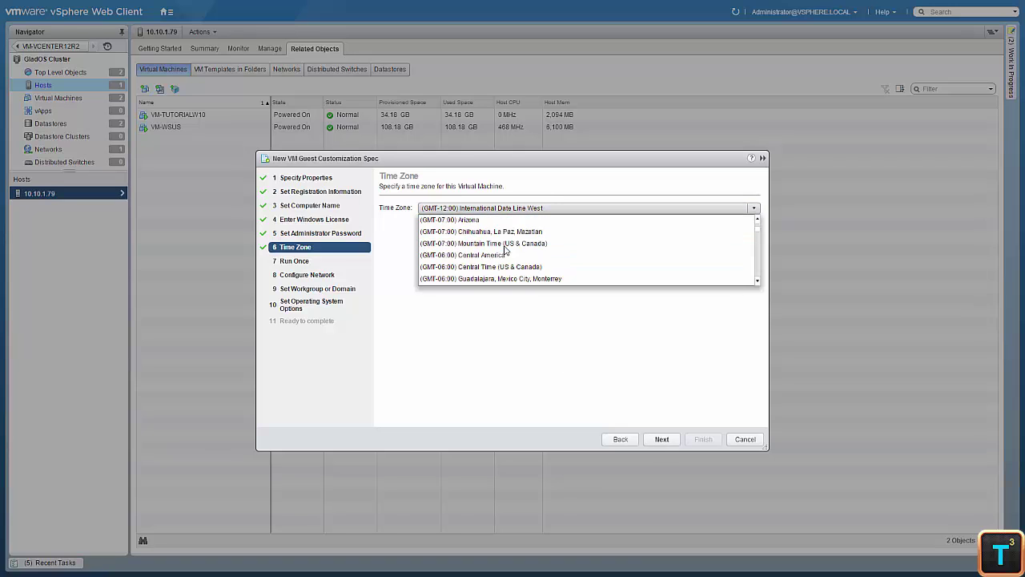
click(465, 243)
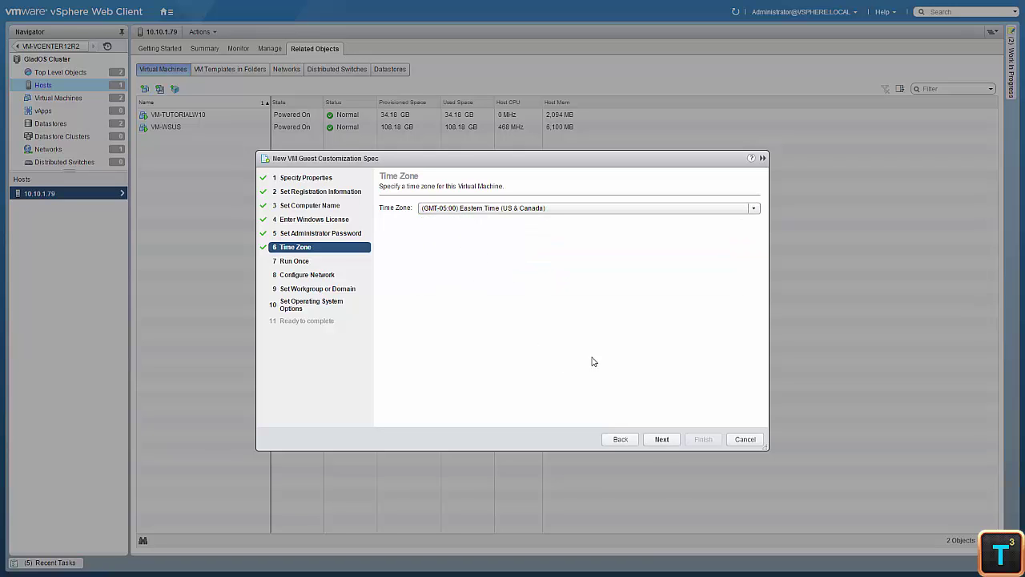
click(662, 439)
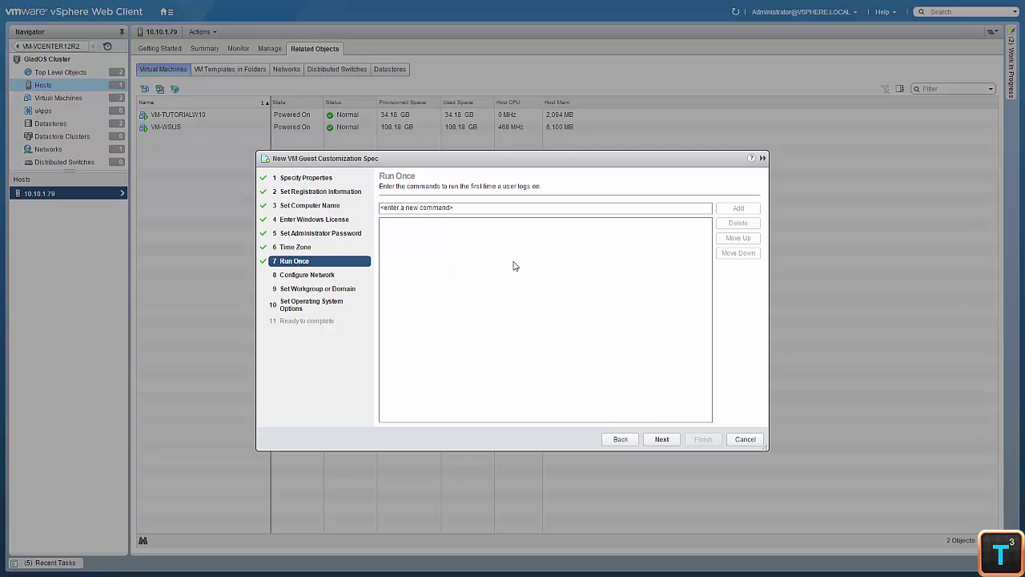
click(487, 210)
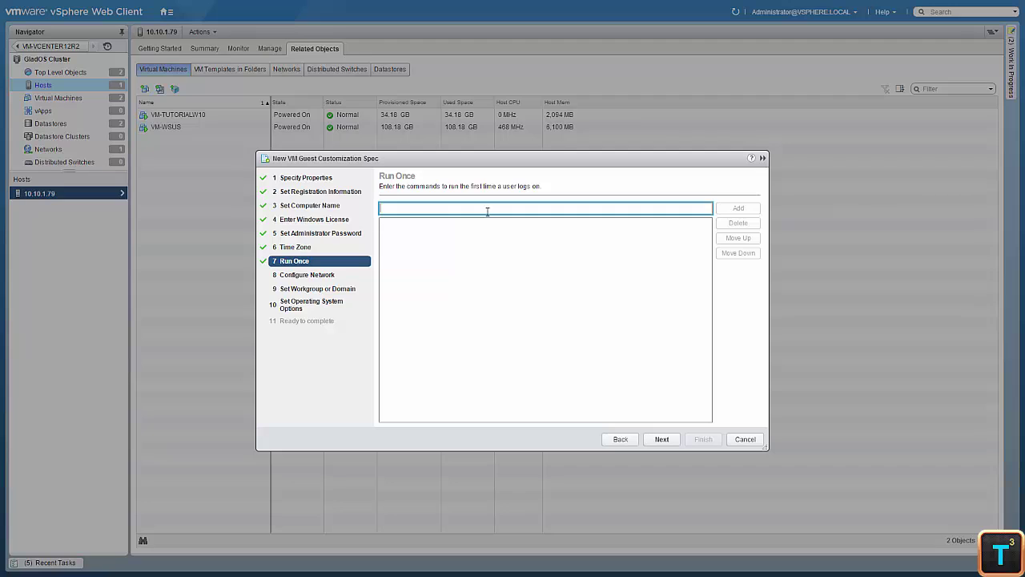
click(477, 289)
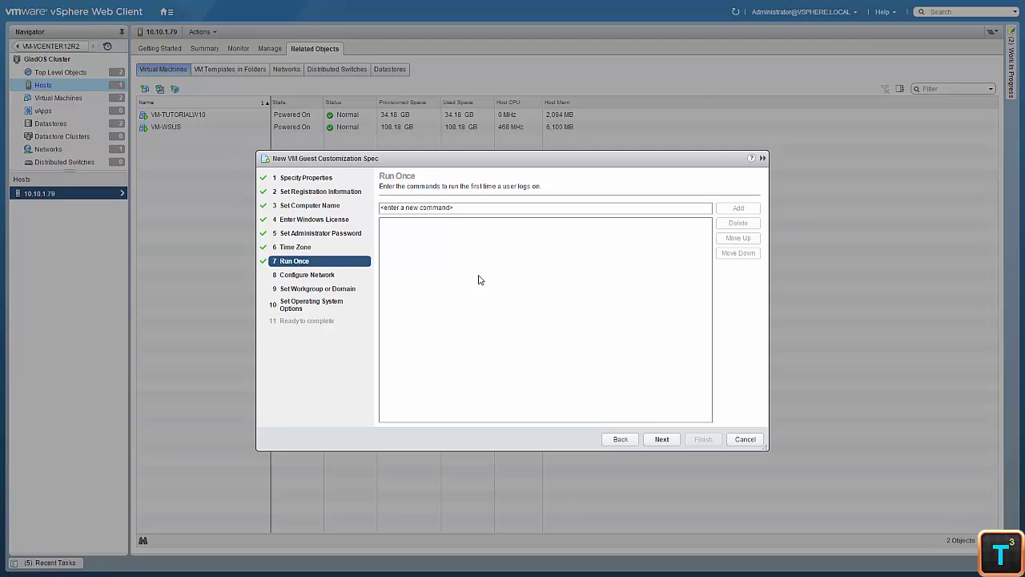
click(478, 207)
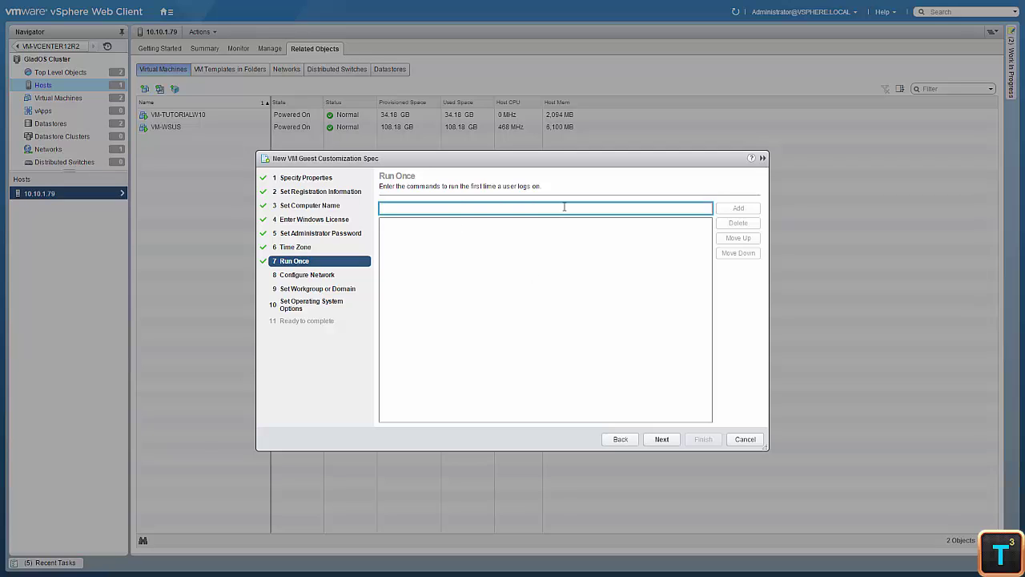
click(476, 253)
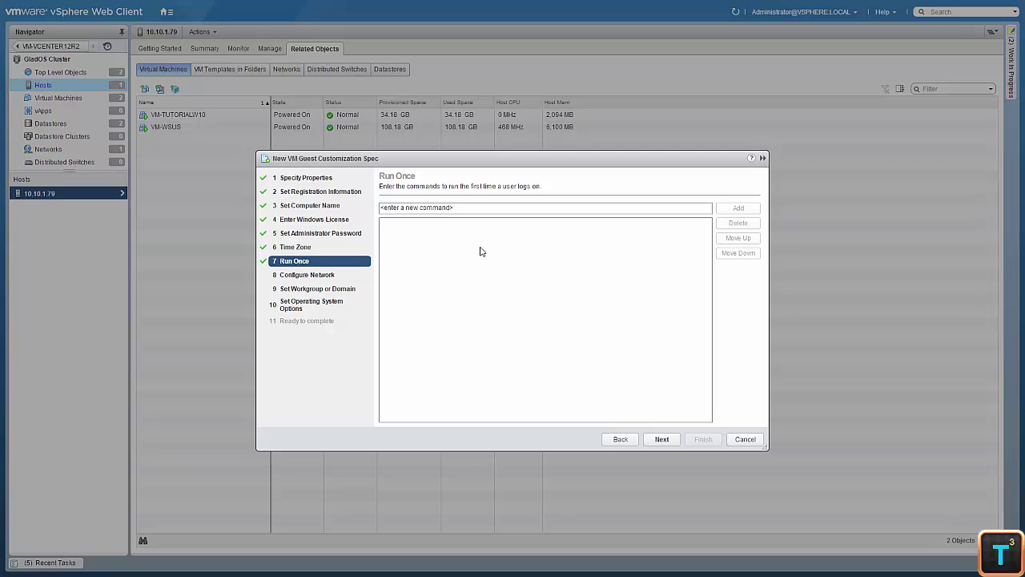
click(502, 209)
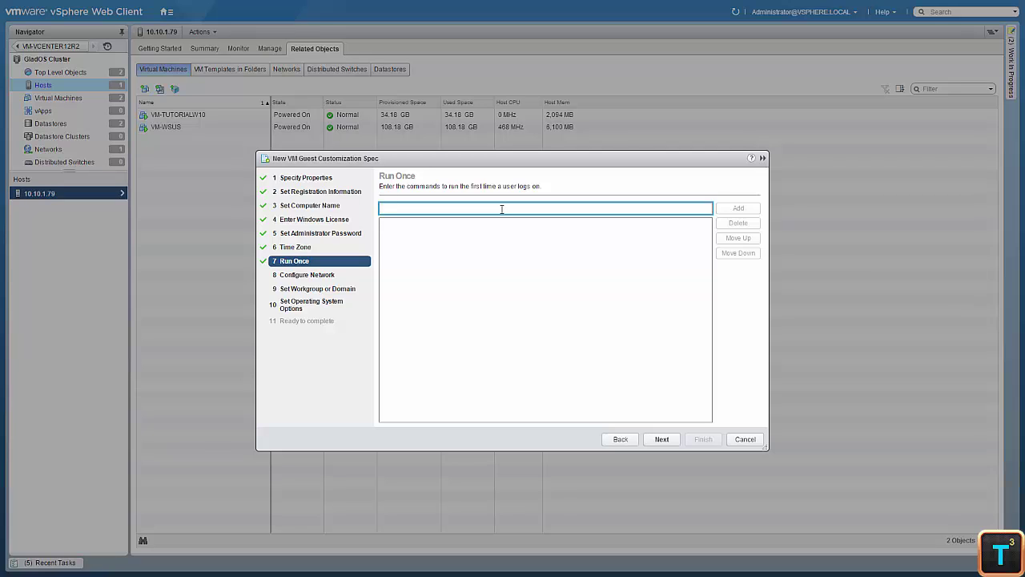
click(563, 273)
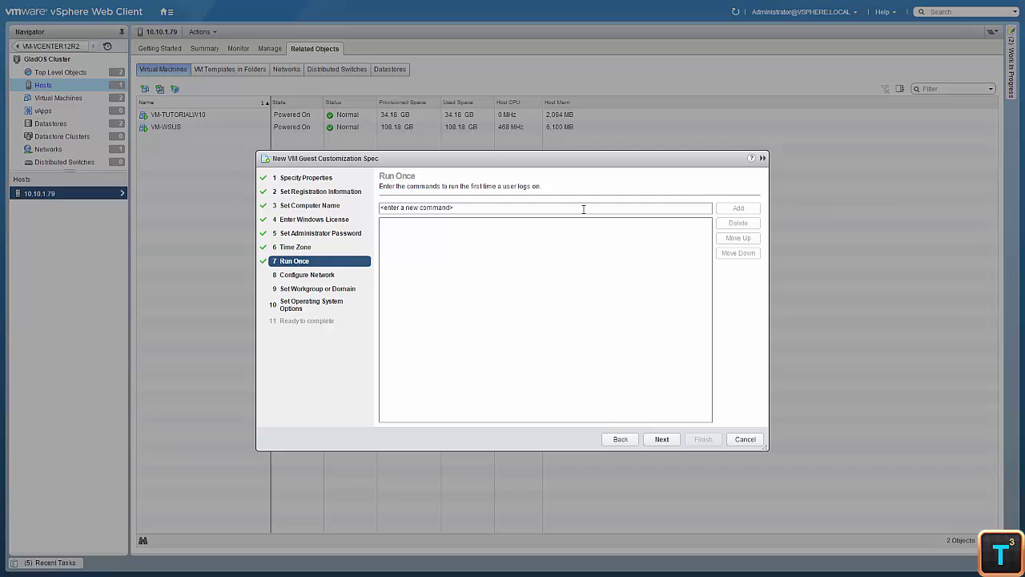
Leave the Run Once commands empty and keep the standard network settings with DHCP.
click(663, 442)
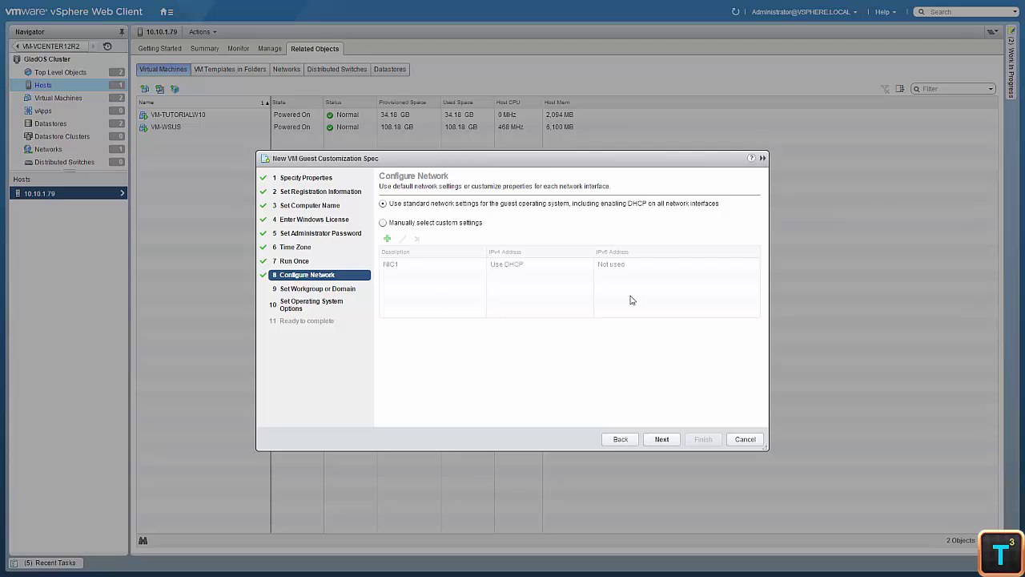
click(663, 439)
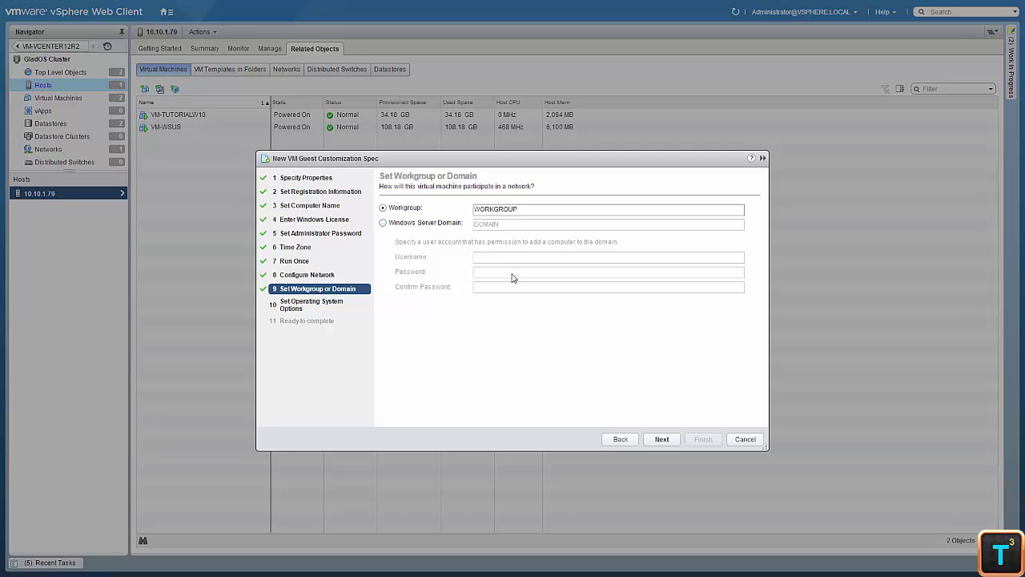
click(412, 226)
double_click(544, 224)
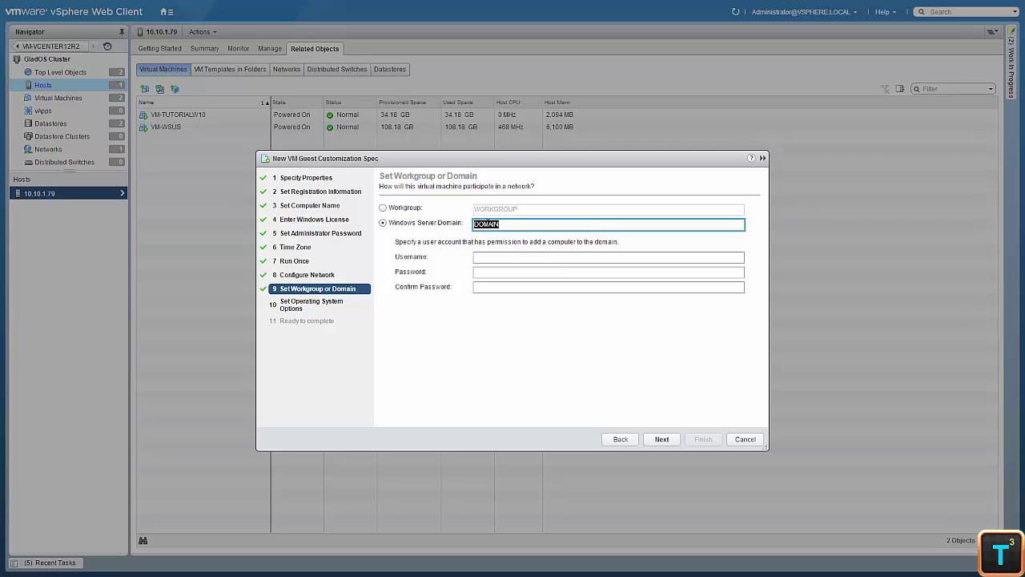
click(400, 211)
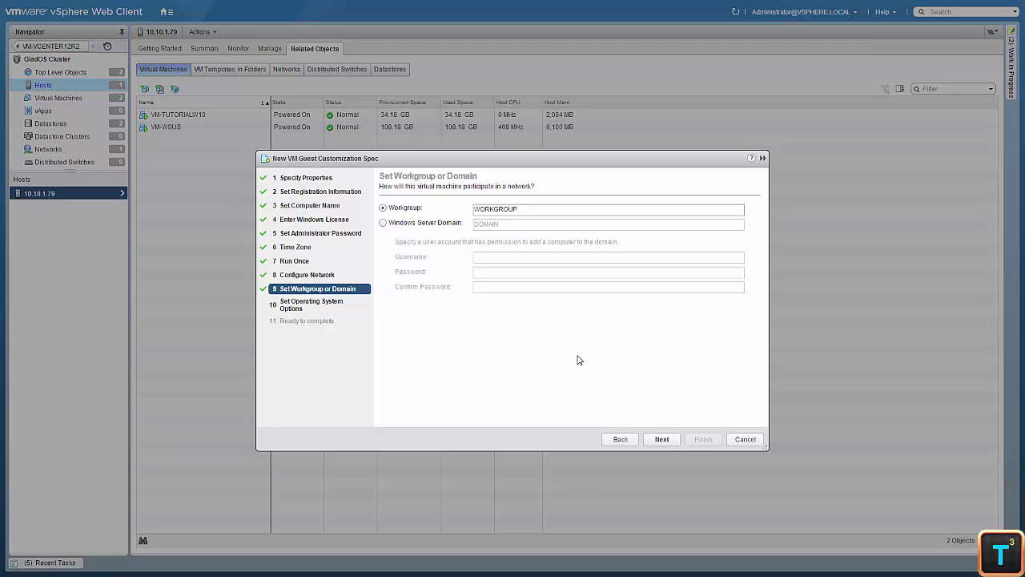
Keep the workgroup WORKGROUP and the new security ID option, and finish the customization specification.
click(662, 440)
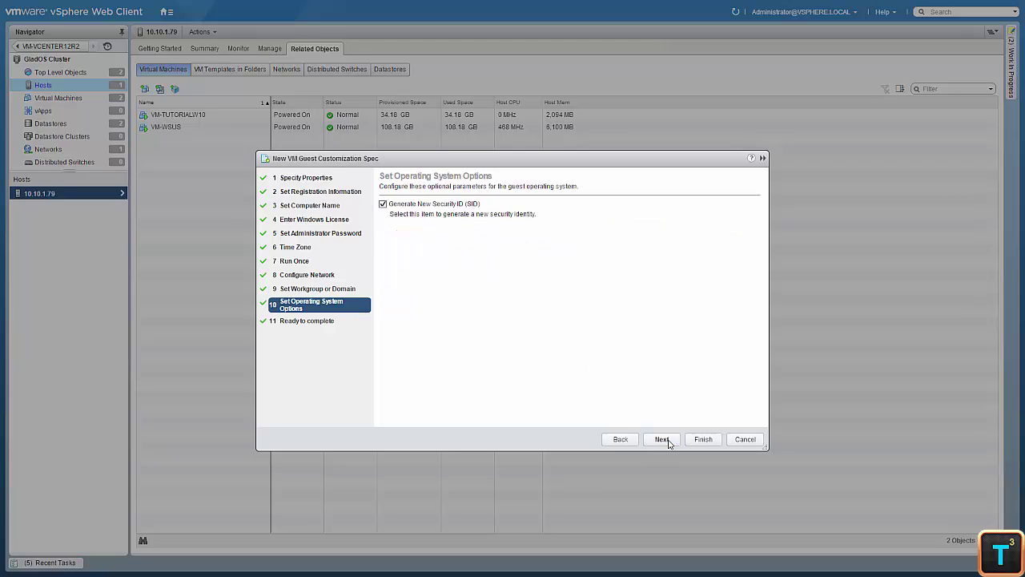
click(662, 439)
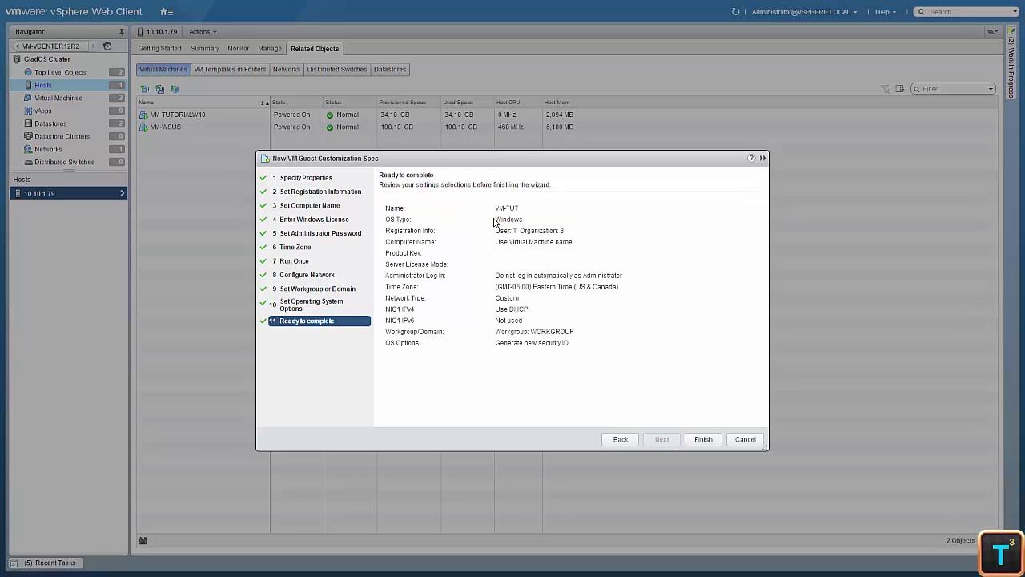
click(703, 439)
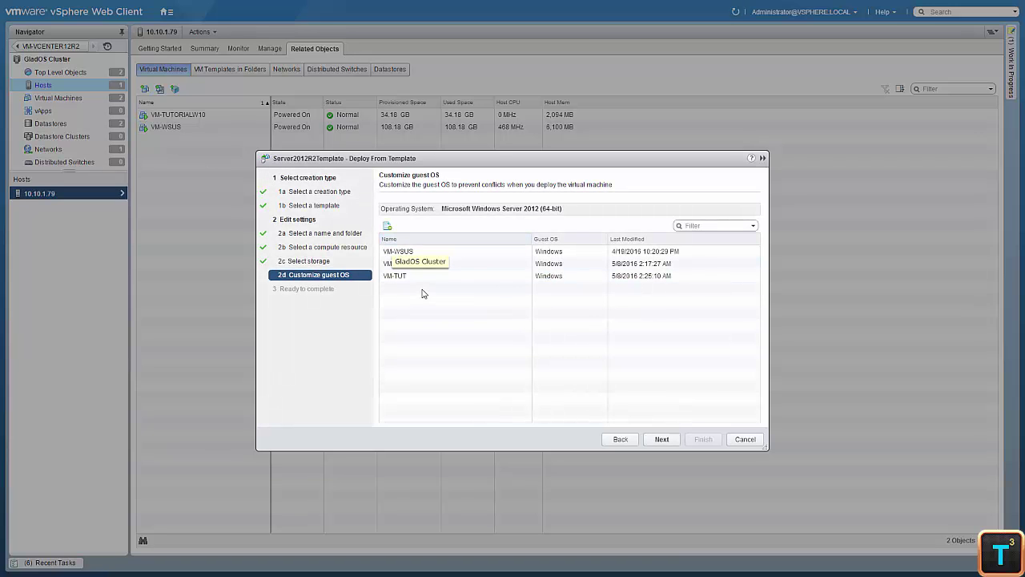
Finish the template deployment with the VM-TUT customization specification and open the recent tasks to check the cloning progress.
click(403, 276)
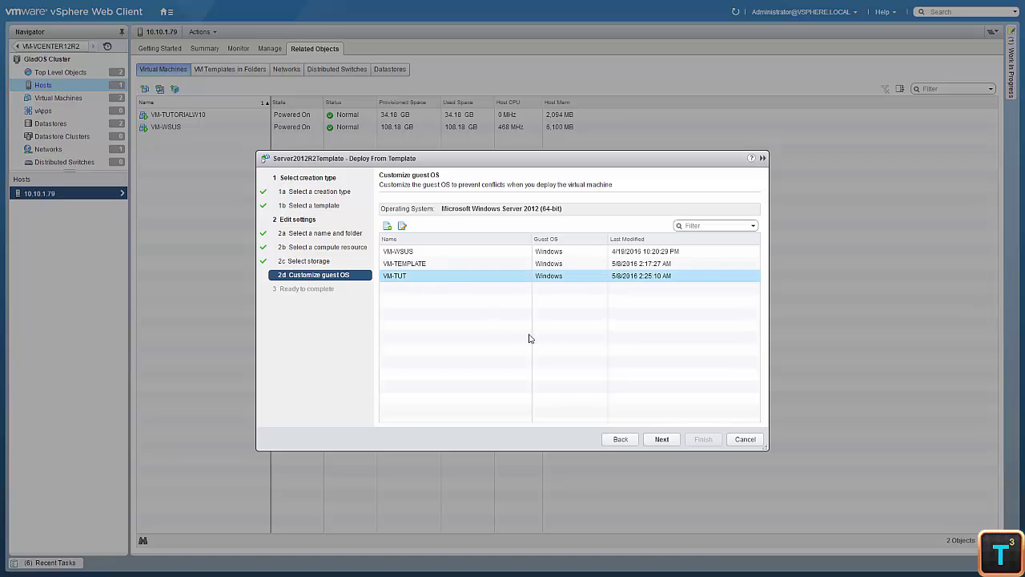
click(671, 443)
click(699, 442)
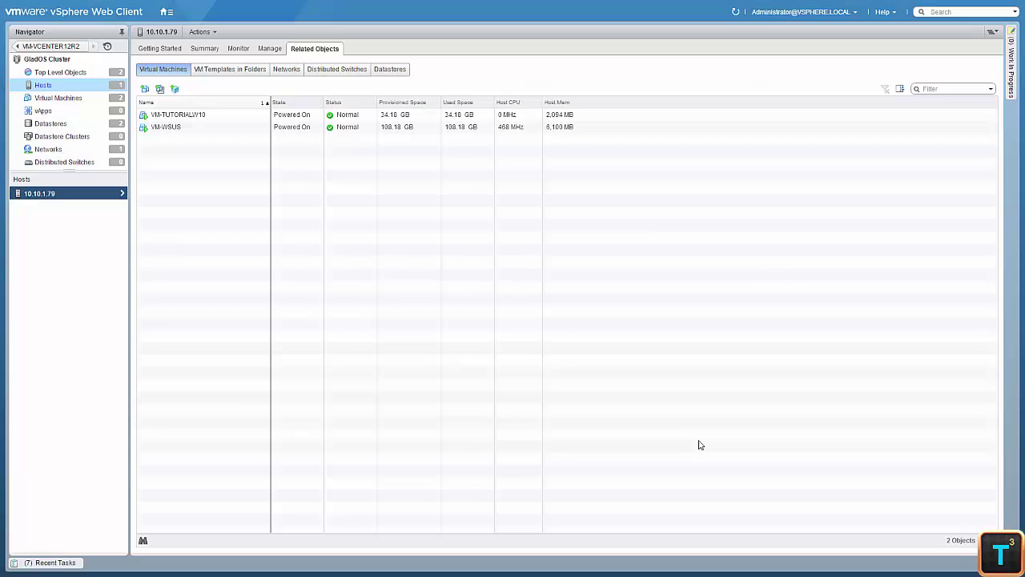
click(61, 563)
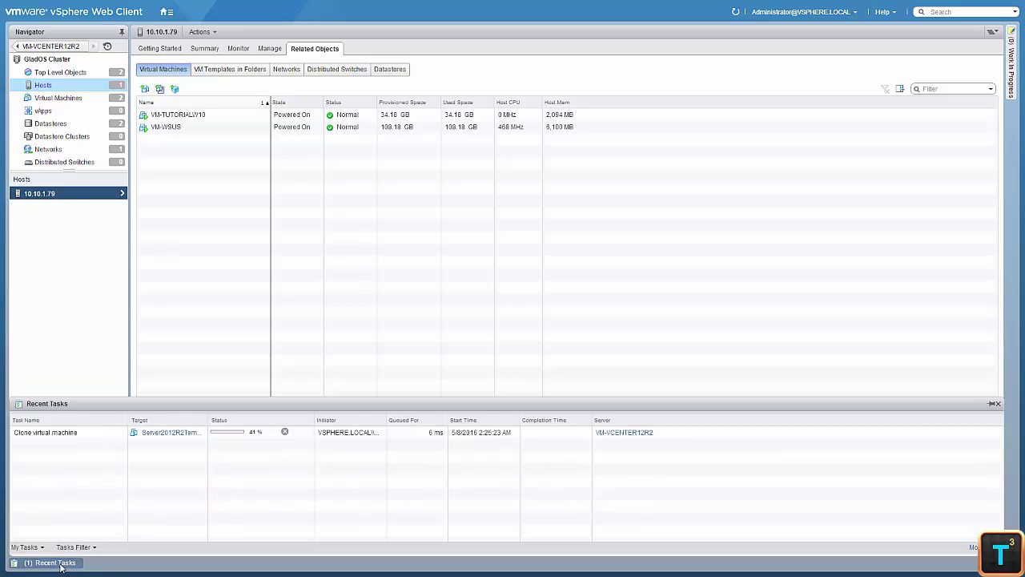